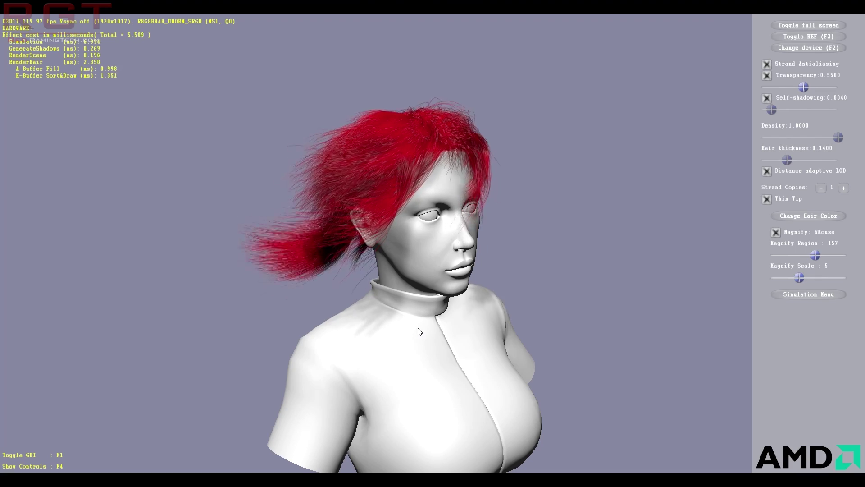
Change the model's hair color to black.
{"action": "left_click_drag", "start_coordinate": [459, 257], "coordinate": [376, 217]}
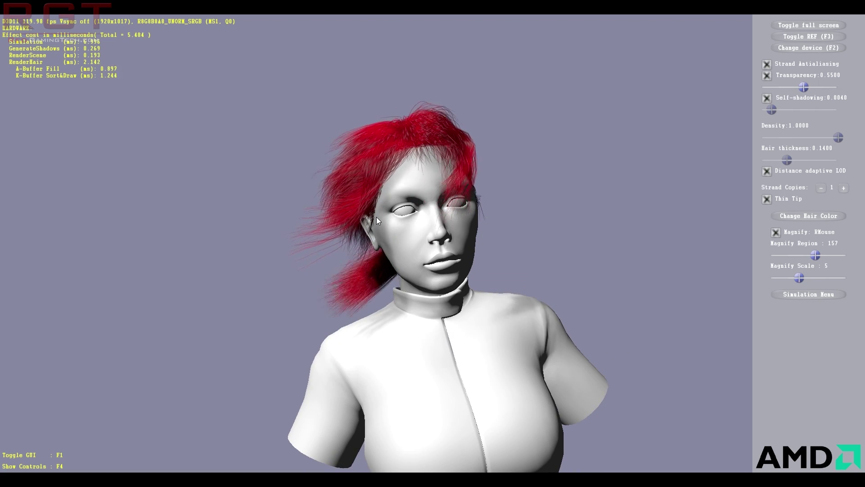
{"action": "left_click_drag", "start_coordinate": [384, 218], "coordinate": [442, 234]}
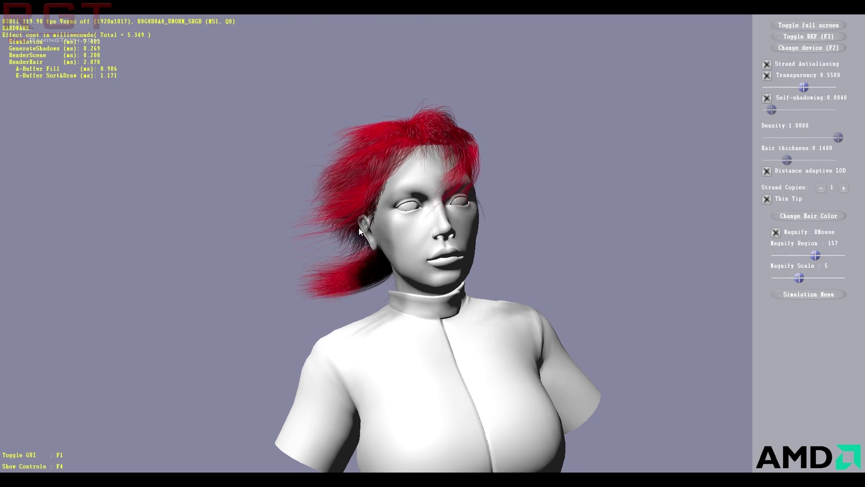
{"action": "left_click_drag", "start_coordinate": [359, 228], "coordinate": [362, 246]}
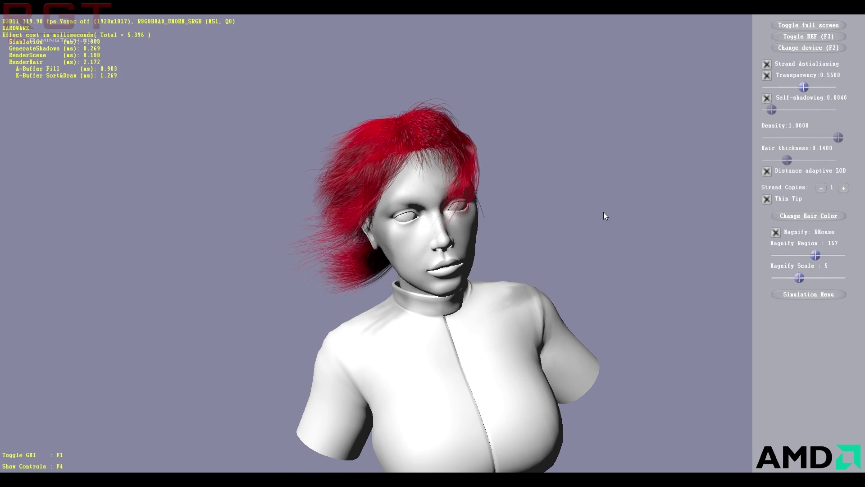
{"action": "left_click", "coordinate": [803, 217]}
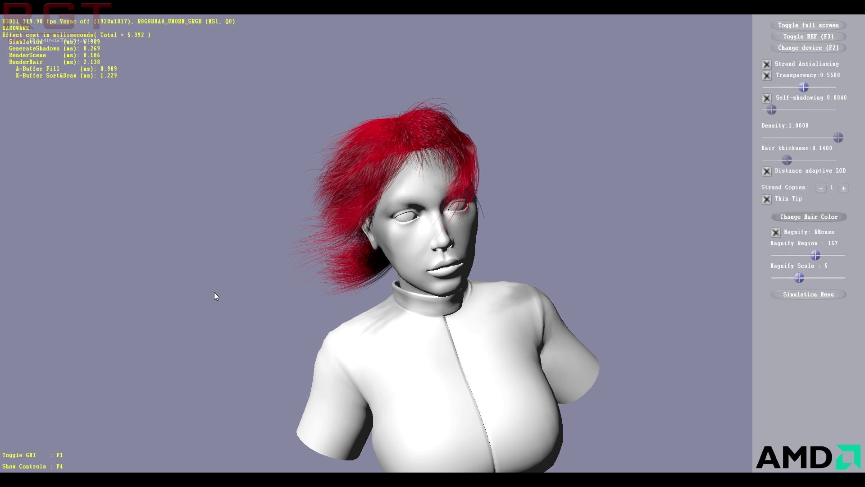
{"action": "left_click_drag", "start_coordinate": [318, 223], "coordinate": [332, 193]}
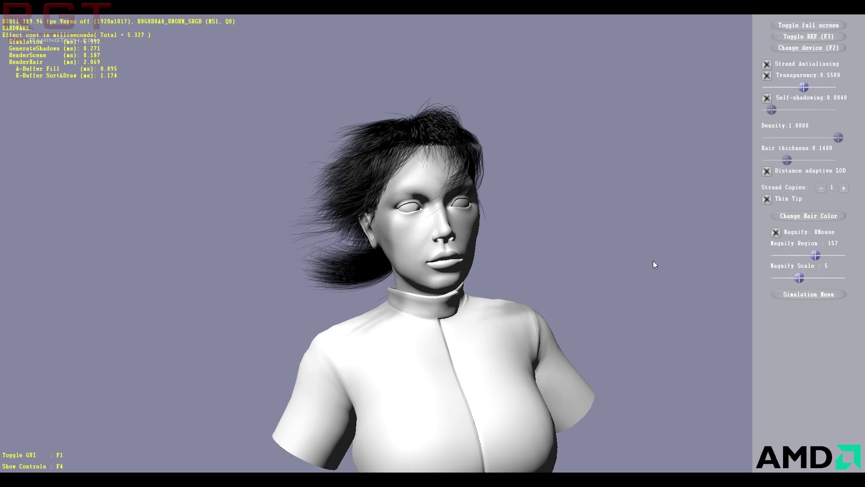
Set the hair simulation's wind magnitude to 0.00 and view the head from a slightly higher angle.
{"action": "left_click", "coordinate": [787, 297]}
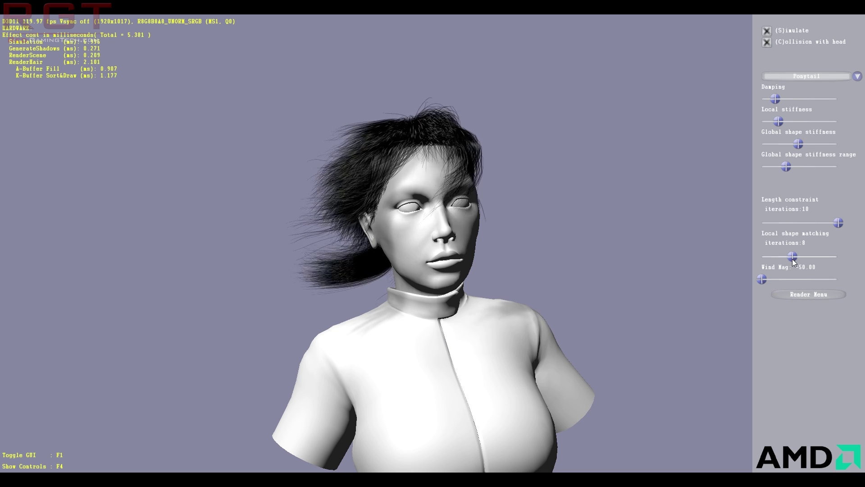
{"action": "left_click_drag", "start_coordinate": [761, 280], "coordinate": [800, 280]}
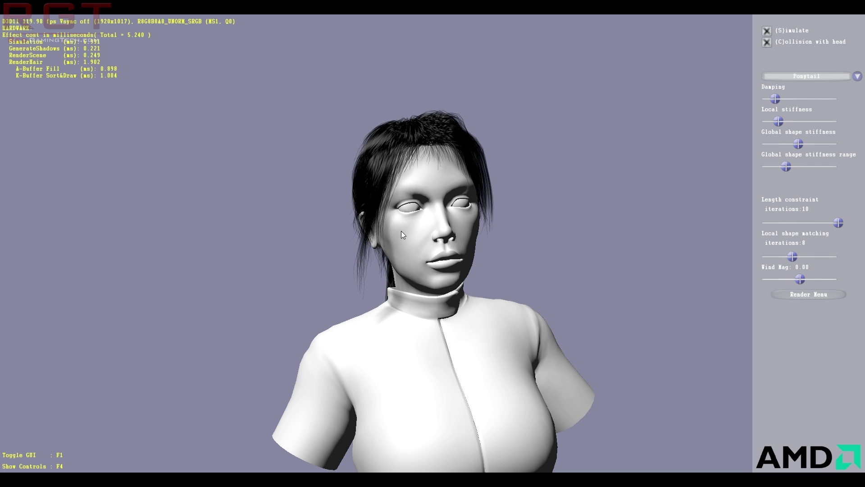
{"action": "left_click_drag", "start_coordinate": [401, 230], "coordinate": [377, 228]}
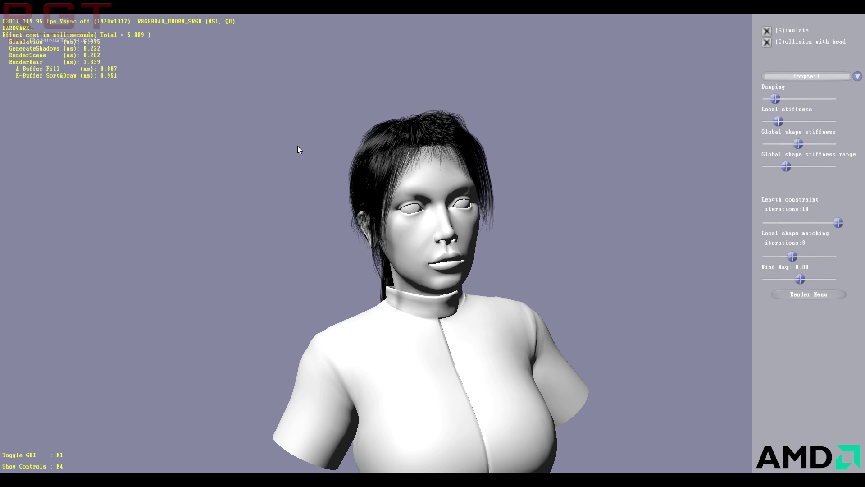
{"action": "left_click_drag", "start_coordinate": [305, 151], "coordinate": [328, 235]}
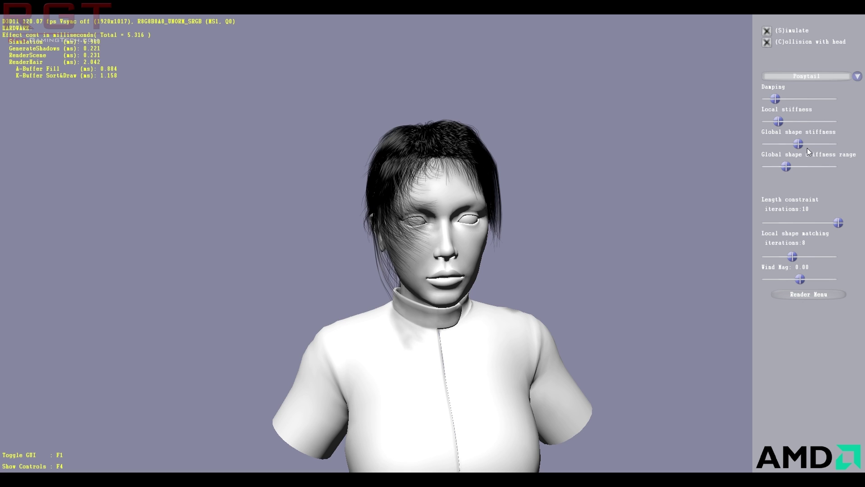
Return to the rendering settings and examine how distance adaptive LOD treats the hair from far away, close up and from the side.
{"action": "left_click", "coordinate": [795, 295]}
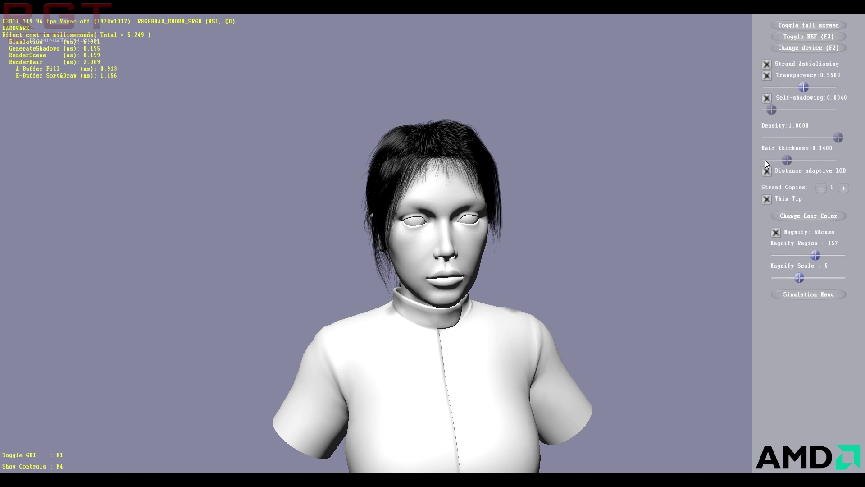
{"action": "scroll", "coordinate": [449, 297], "scroll_direction": "down", "scroll_amount": 10}
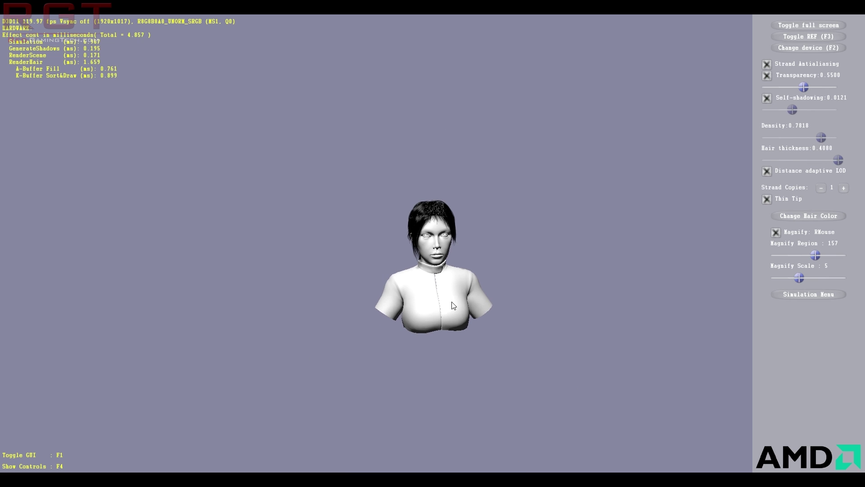
{"action": "scroll", "coordinate": [453, 305], "scroll_direction": "down", "scroll_amount": 3}
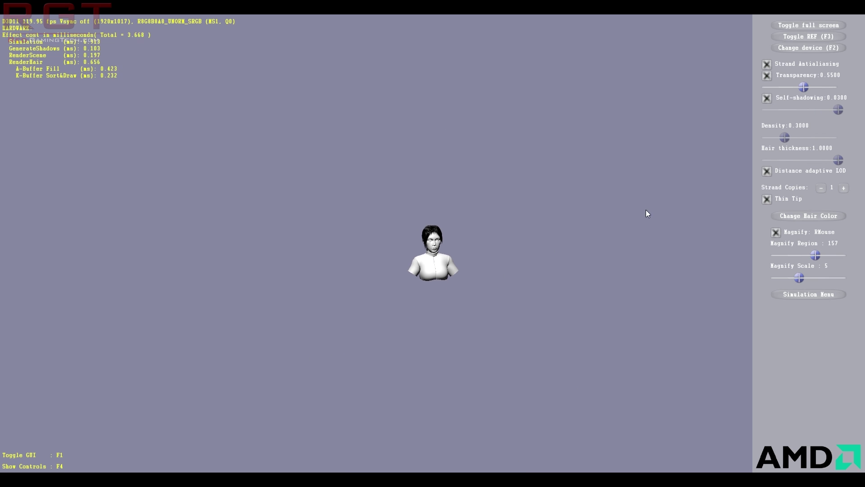
{"action": "scroll", "coordinate": [440, 253], "scroll_direction": "up", "scroll_amount": 3}
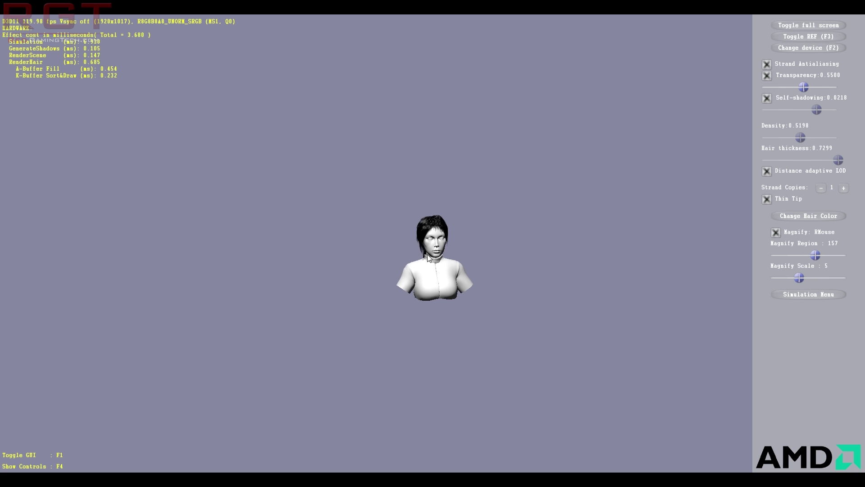
{"action": "left_click_drag", "start_coordinate": [367, 251], "coordinate": [634, 255]}
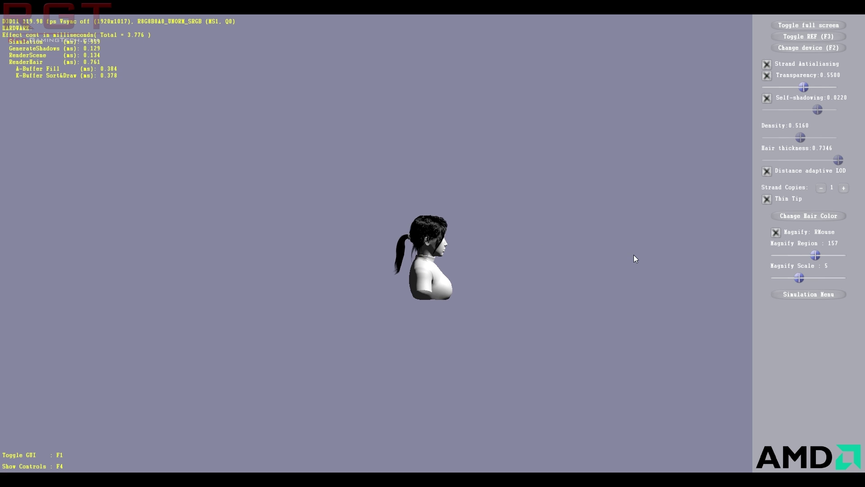
{"action": "scroll", "coordinate": [473, 259], "scroll_direction": "up", "scroll_amount": 3}
{"action": "scroll", "coordinate": [473, 259], "scroll_direction": "up", "scroll_amount": 5}
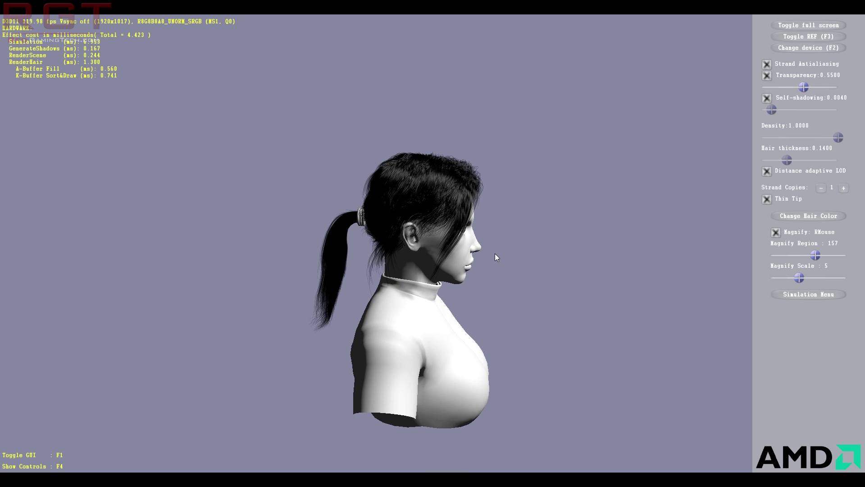
{"action": "scroll", "coordinate": [495, 253], "scroll_direction": "down", "scroll_amount": 1}
{"action": "scroll", "coordinate": [495, 253], "scroll_direction": "up", "scroll_amount": 5}
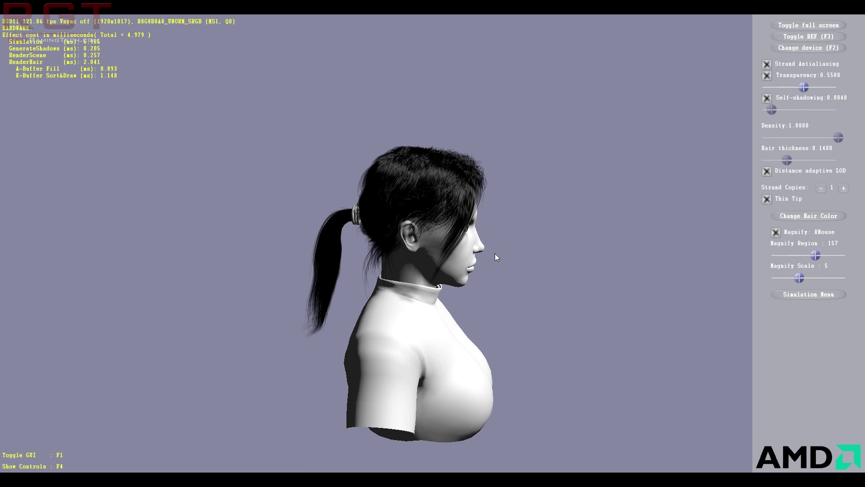
{"action": "left_click_drag", "start_coordinate": [417, 242], "coordinate": [134, 225]}
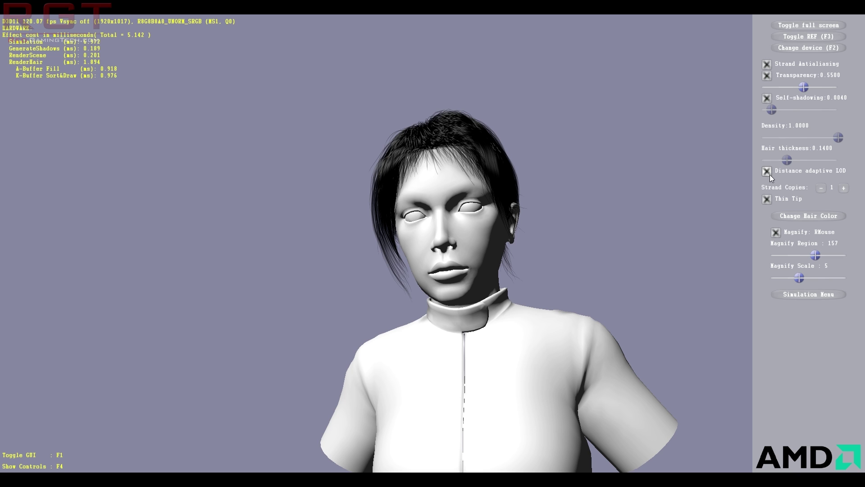
Turn off distance adaptive LOD and lower the hair thickness to 0.0272 and the density to 0.
{"action": "left_click", "coordinate": [768, 173]}
{"action": "left_click_drag", "start_coordinate": [787, 160], "coordinate": [768, 163]}
{"action": "left_click_drag", "start_coordinate": [838, 137], "coordinate": [748, 136]}
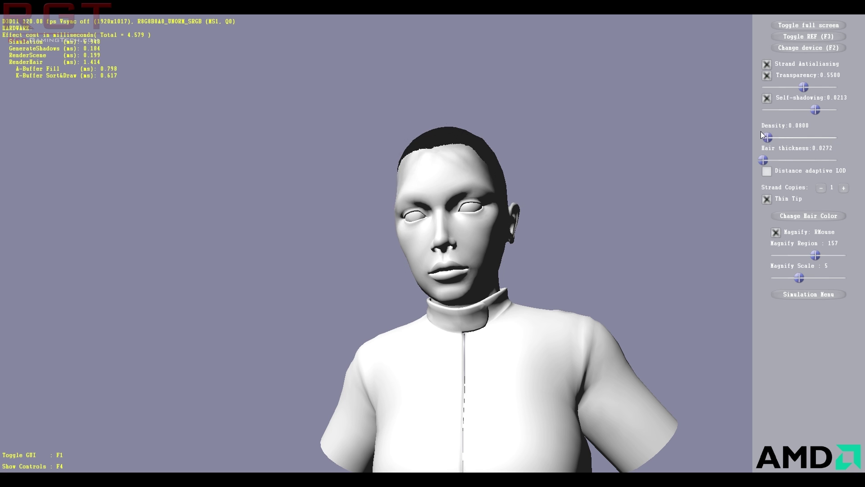
{"action": "left_click_drag", "start_coordinate": [493, 150], "coordinate": [529, 198]}
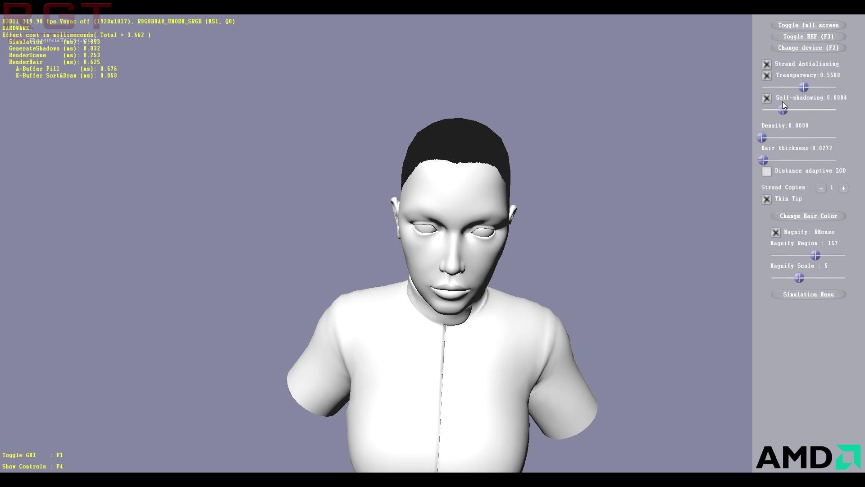
Set self-shadowing to 0.0156, density to 0.2300 and hair thickness to 0.3270.
{"action": "left_click_drag", "start_coordinate": [838, 110], "coordinate": [801, 111]}
{"action": "left_click_drag", "start_coordinate": [766, 160], "coordinate": [779, 161]}
{"action": "left_click_drag", "start_coordinate": [764, 138], "coordinate": [782, 142]}
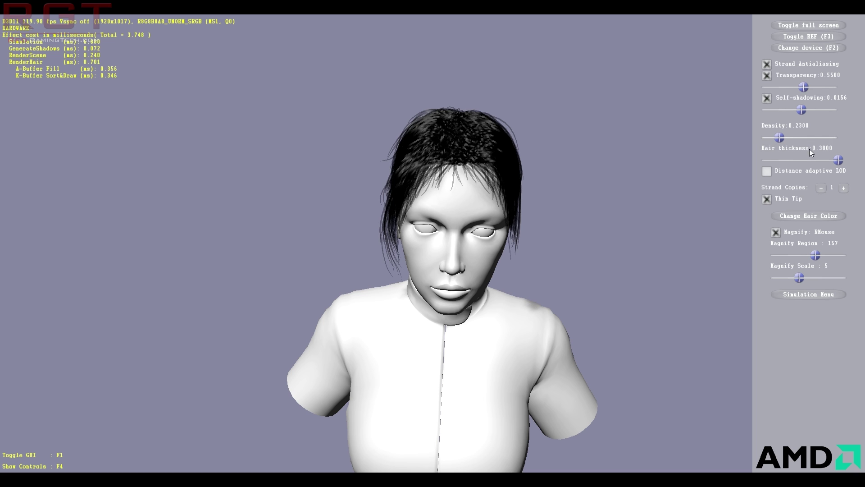
{"action": "mouse_move", "coordinate": [837, 159]}
{"action": "left_mouse_down"}
{"action": "mouse_move", "coordinate": [723, 158]}
{"action": "mouse_move", "coordinate": [843, 156]}
{"action": "mouse_move", "coordinate": [789, 155]}
{"action": "mouse_move", "coordinate": [827, 158]}
{"action": "left_mouse_up"}
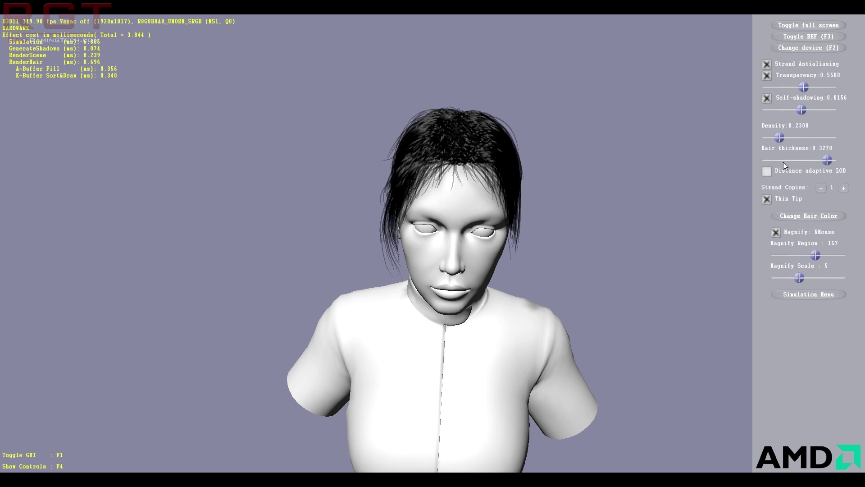
Turn distance adaptive LOD back on and examine the hair rendering from far away and close up.
{"action": "left_click", "coordinate": [767, 172]}
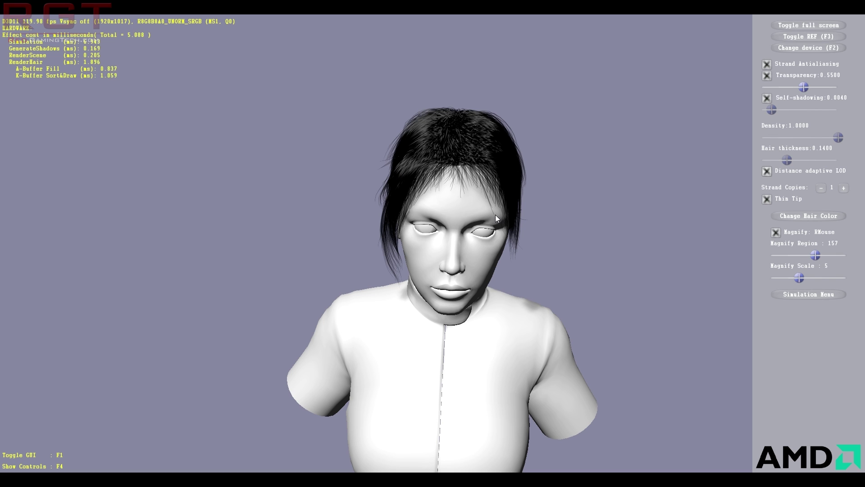
{"action": "scroll", "coordinate": [496, 214], "scroll_direction": "down", "scroll_amount": 8}
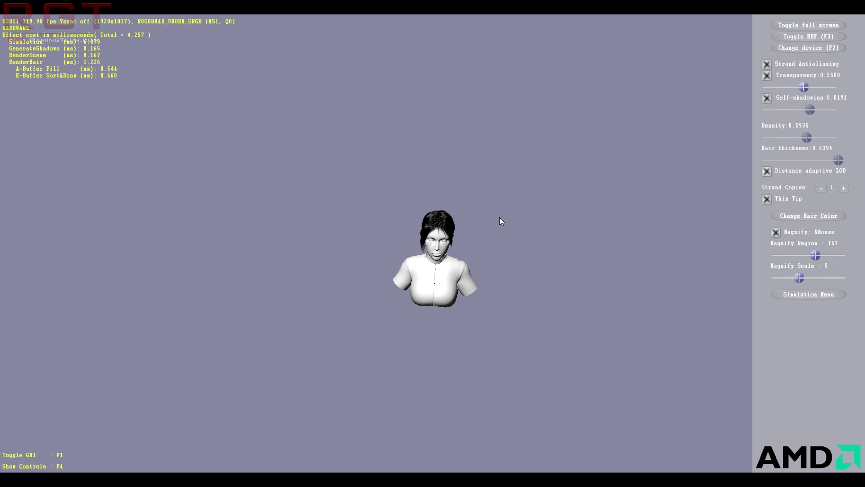
{"action": "scroll", "coordinate": [444, 244], "scroll_direction": "down", "scroll_amount": 4}
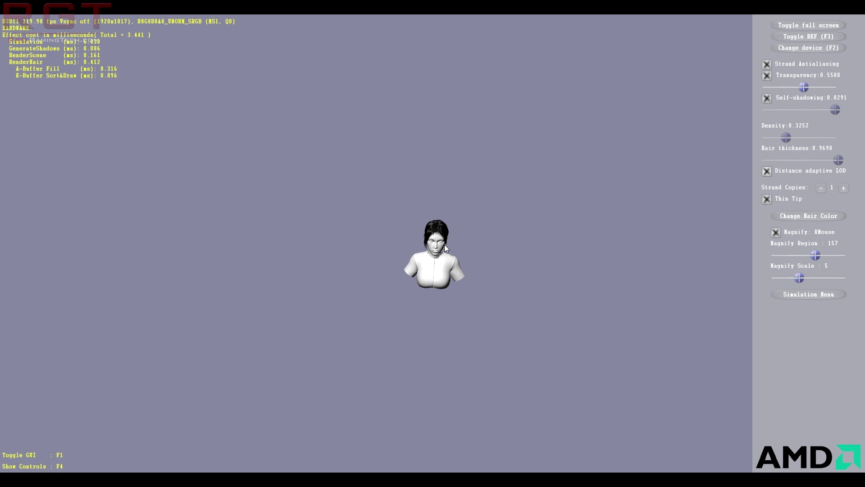
{"action": "scroll", "coordinate": [445, 244], "scroll_direction": "up", "scroll_amount": 10}
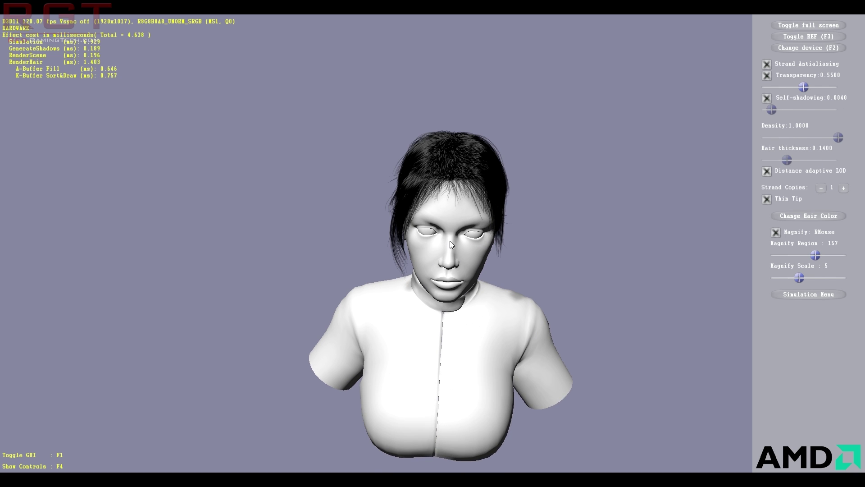
{"action": "scroll", "coordinate": [450, 243], "scroll_direction": "up", "scroll_amount": 2}
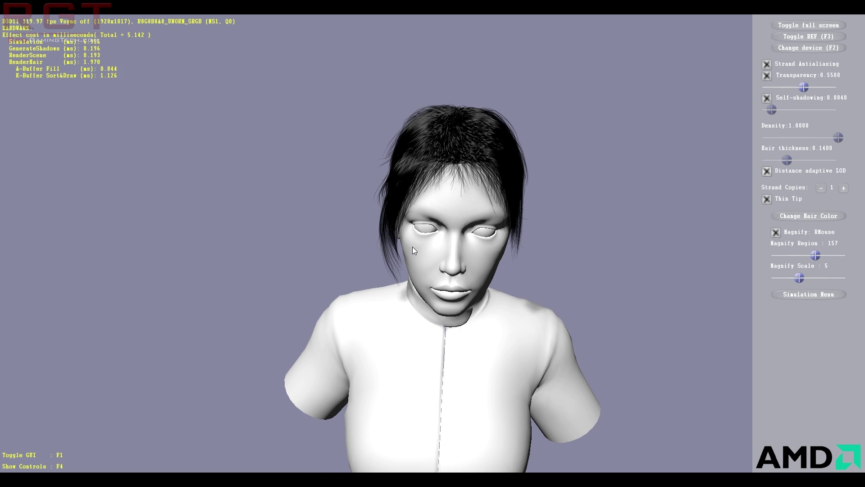
{"action": "left_click_drag", "start_coordinate": [413, 247], "coordinate": [473, 221]}
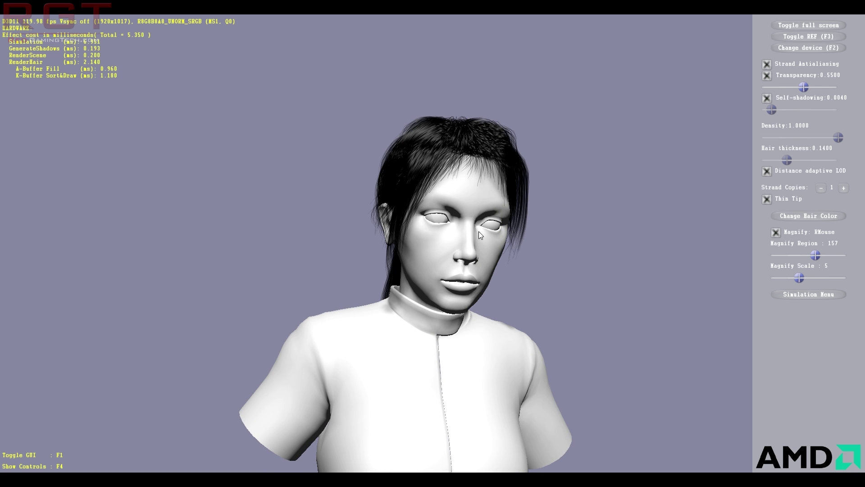
Switch the Thin Tip option off and on twice to compare the hair ends.
{"action": "left_click", "coordinate": [767, 200]}
{"action": "left_click", "coordinate": [767, 199]}
{"action": "left_click", "coordinate": [767, 199]}
{"action": "left_click", "coordinate": [766, 199]}
Raise the strand copies to 3 to compare hair volume and return them to 1.
{"action": "left_click", "coordinate": [847, 191]}
{"action": "left_click", "coordinate": [846, 191]}
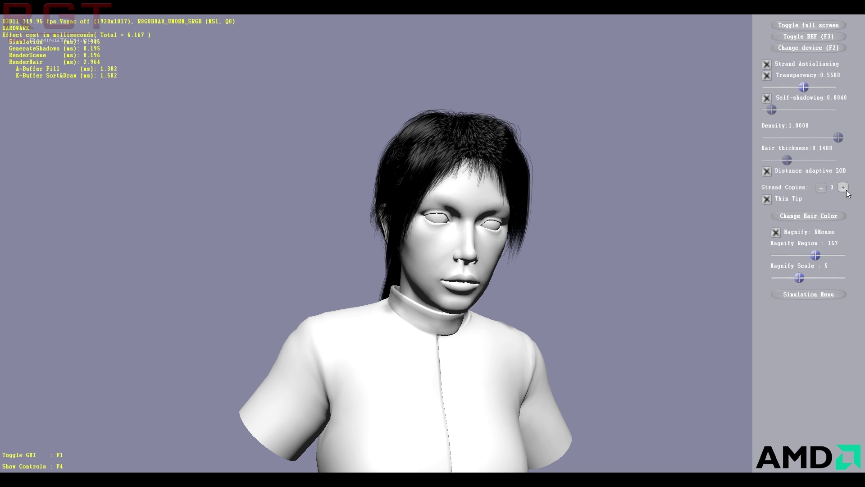
{"action": "left_click", "coordinate": [822, 190]}
{"action": "left_click", "coordinate": [822, 190]}
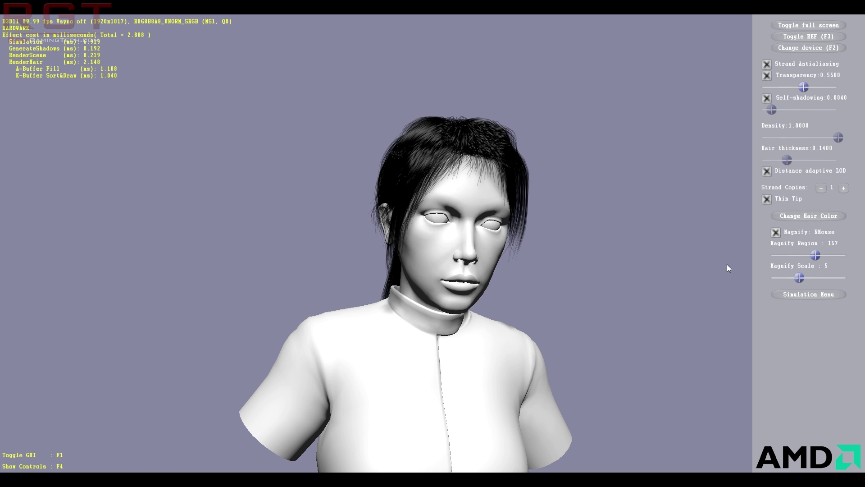
Magnify the hair beside the forehead, and set the simulation's wind magnitude to 46.00.
{"action": "right_click", "coordinate": [379, 139]}
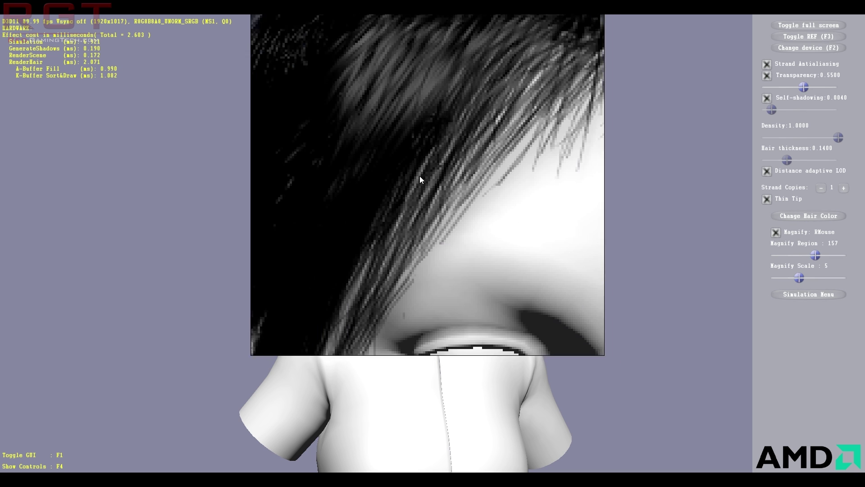
{"action": "left_click", "coordinate": [791, 295]}
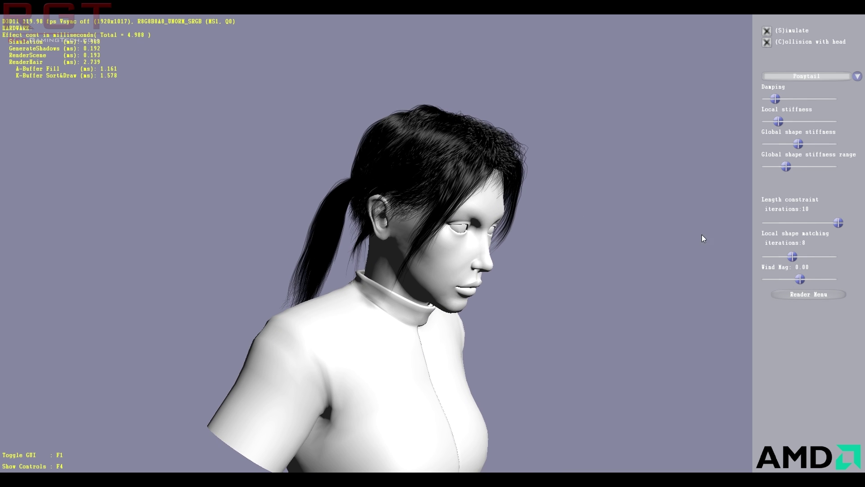
{"action": "left_click_drag", "start_coordinate": [808, 279], "coordinate": [839, 275]}
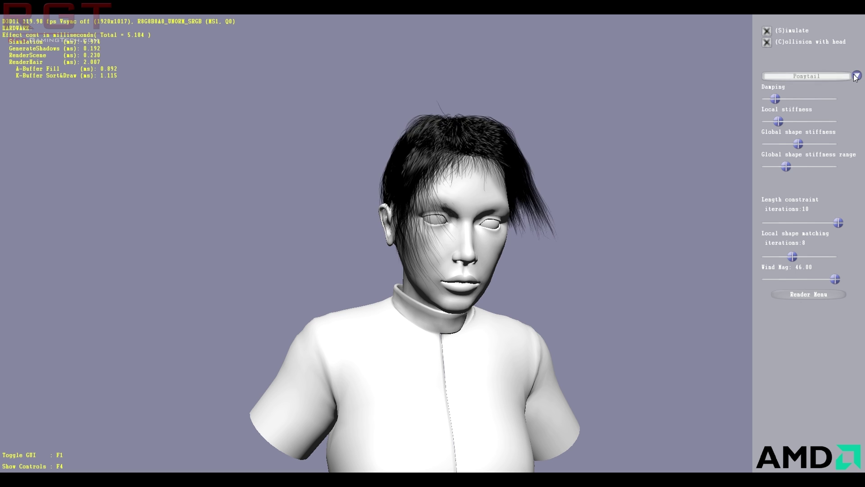
Select the Front hair section and lower its global shape stiffness range to near the minimum.
{"action": "left_click", "coordinate": [815, 76]}
{"action": "left_click", "coordinate": [810, 90]}
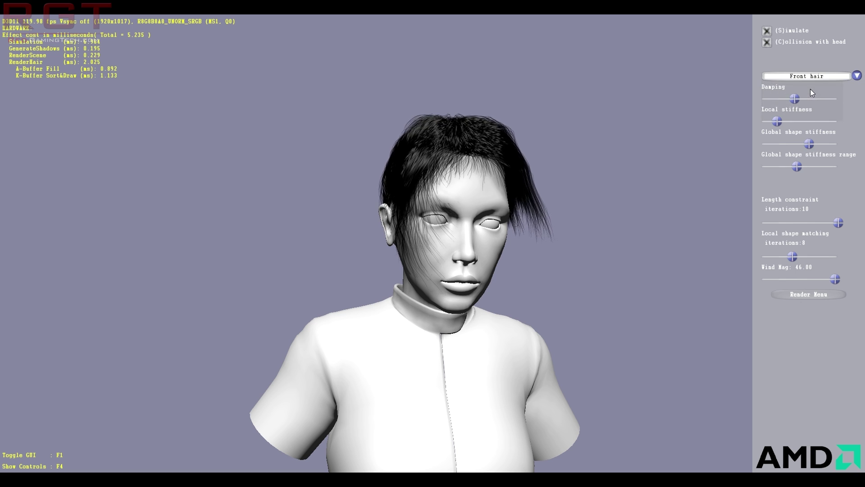
{"action": "left_click_drag", "start_coordinate": [796, 166], "coordinate": [768, 171]}
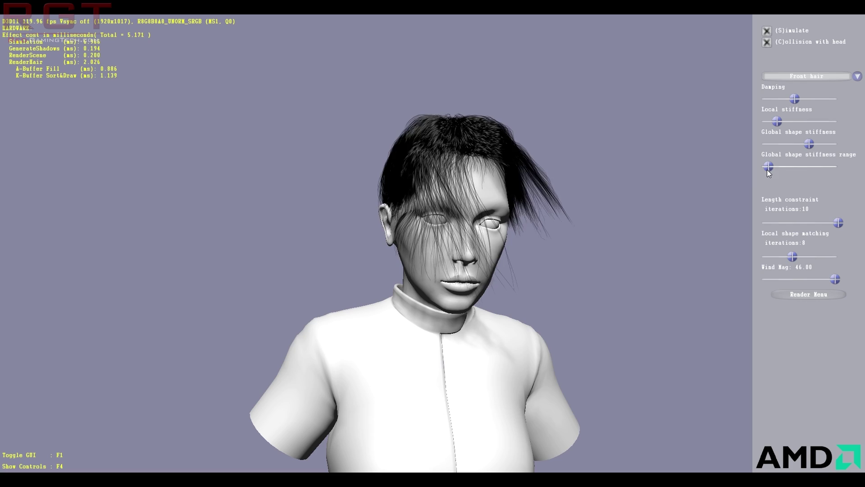
{"action": "mouse_move", "coordinate": [477, 228]}
{"action": "left_mouse_down"}
{"action": "mouse_move", "coordinate": [580, 239]}
{"action": "mouse_move", "coordinate": [463, 231]}
{"action": "left_mouse_up"}
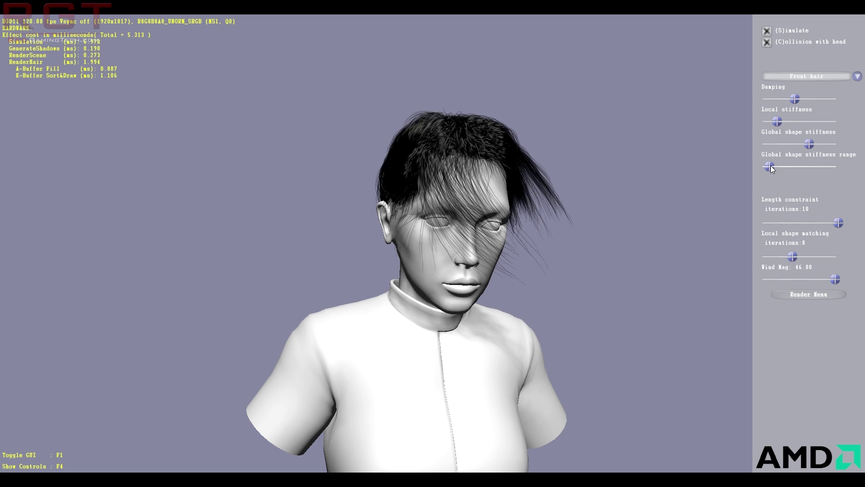
Fine-tune the Front hair section by slightly raising its global shape stiffness range and local stiffness and lowering its global shape stiffness.
{"action": "left_click_drag", "start_coordinate": [770, 166], "coordinate": [775, 166]}
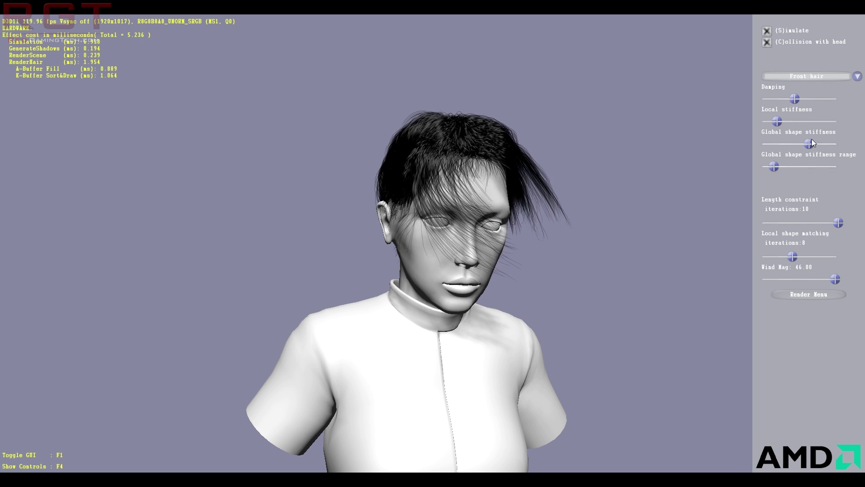
{"action": "left_click_drag", "start_coordinate": [809, 143], "coordinate": [786, 122]}
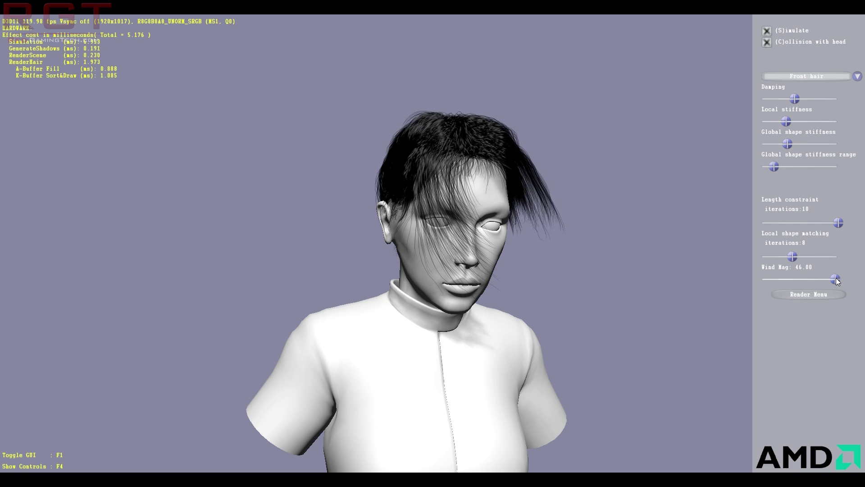
Set the wind magnitude to 50.00 and reduce the Front hair section's damping to the minimum.
{"action": "left_click_drag", "start_coordinate": [836, 278], "coordinate": [845, 281]}
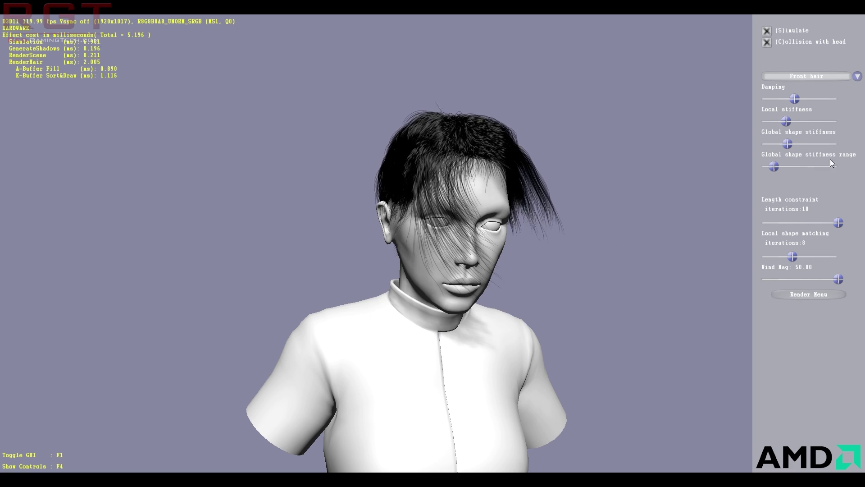
{"action": "left_click_drag", "start_coordinate": [796, 99], "coordinate": [734, 100]}
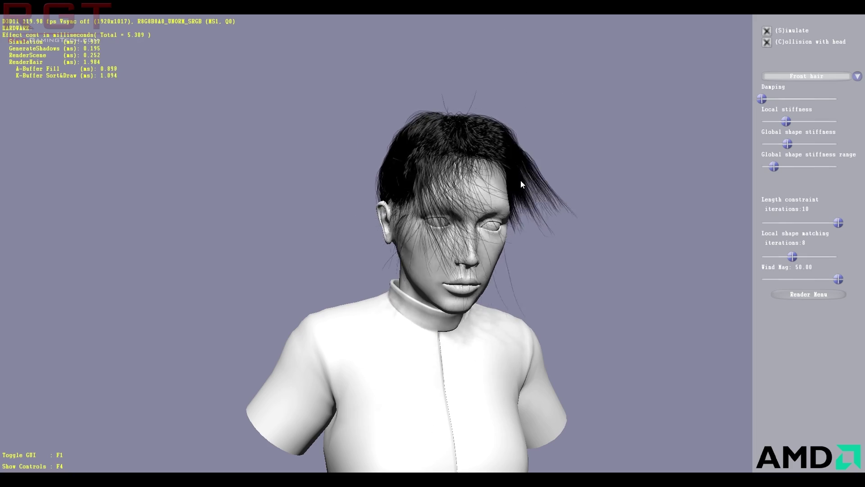
In the render settings, disable Distance adaptive LOD and set self-shadowing to 0.0255, density to 1.0000 and hair thickness to about 0.11.
{"action": "left_click", "coordinate": [788, 296]}
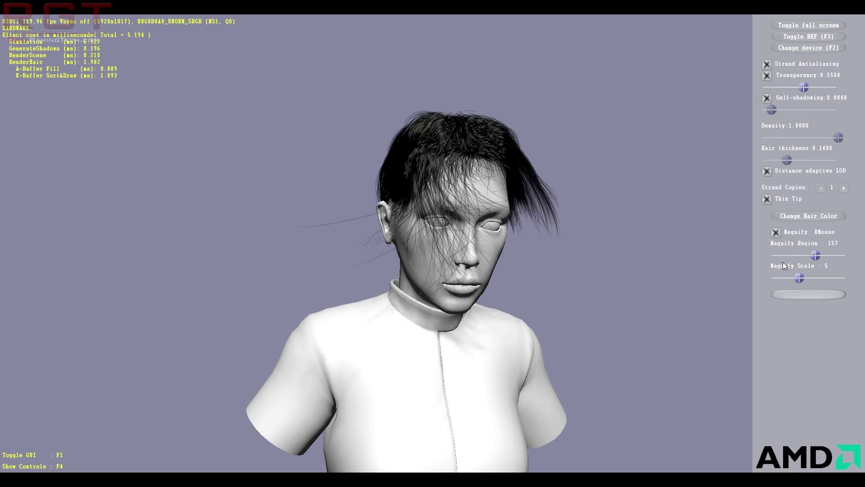
{"action": "left_click", "coordinate": [768, 172]}
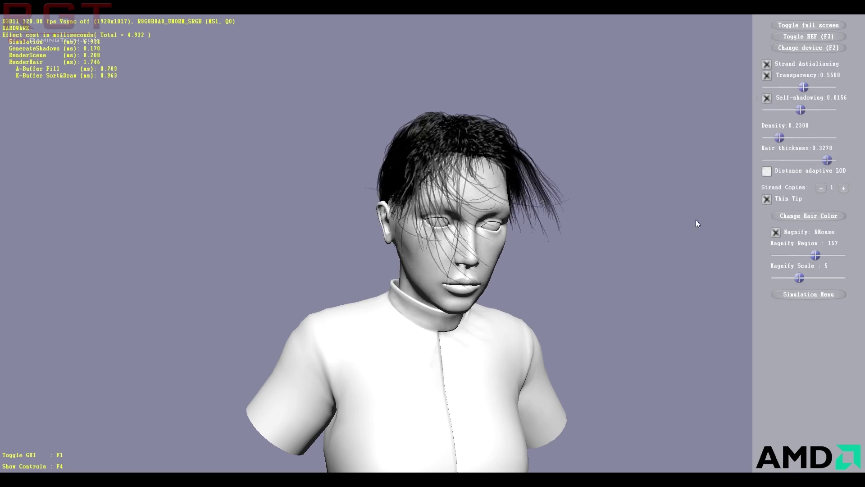
{"action": "left_click_drag", "start_coordinate": [779, 138], "coordinate": [841, 138]}
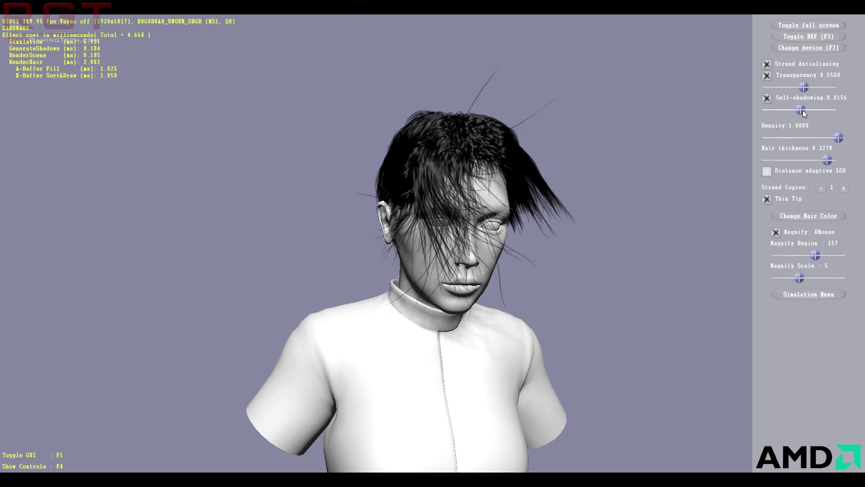
{"action": "left_click_drag", "start_coordinate": [802, 110], "coordinate": [827, 110]}
{"action": "mouse_move", "coordinate": [827, 160]}
{"action": "left_mouse_down"}
{"action": "mouse_move", "coordinate": [732, 162]}
{"action": "mouse_move", "coordinate": [859, 161]}
{"action": "mouse_move", "coordinate": [837, 161]}
{"action": "left_mouse_up"}
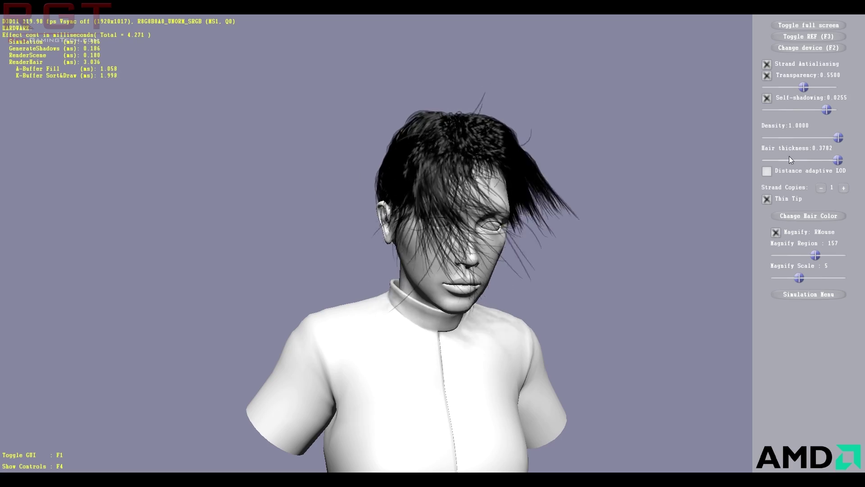
{"action": "left_click_drag", "start_coordinate": [837, 161], "coordinate": [780, 161]}
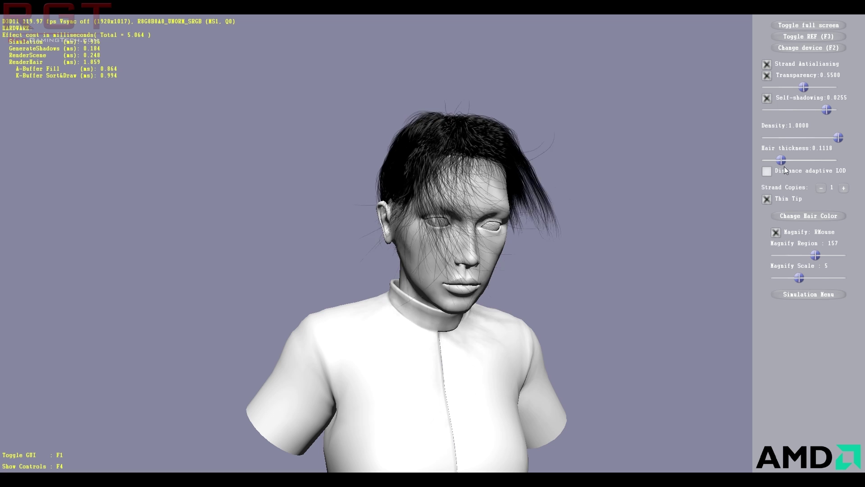
Enable Distance adaptive LOD with the bust far from the camera, and compare the hair at far and near distances.
{"action": "scroll", "coordinate": [400, 207], "scroll_direction": "down", "scroll_amount": 6}
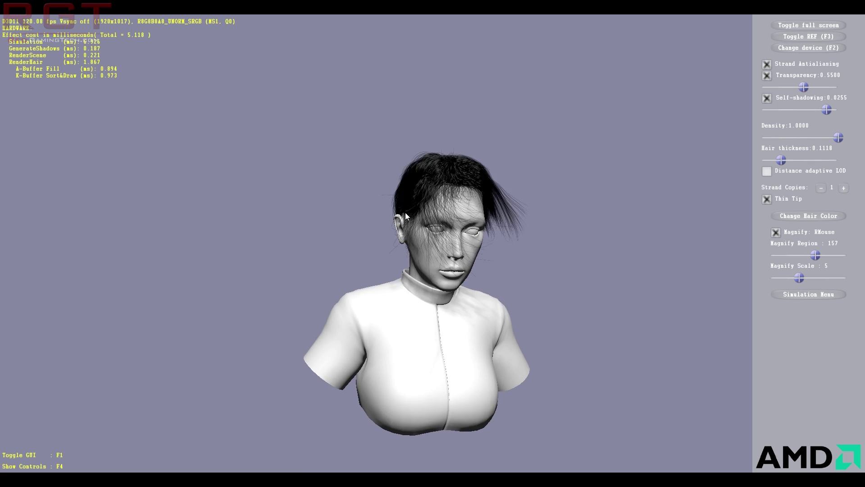
{"action": "scroll", "coordinate": [402, 216], "scroll_direction": "down", "scroll_amount": 1}
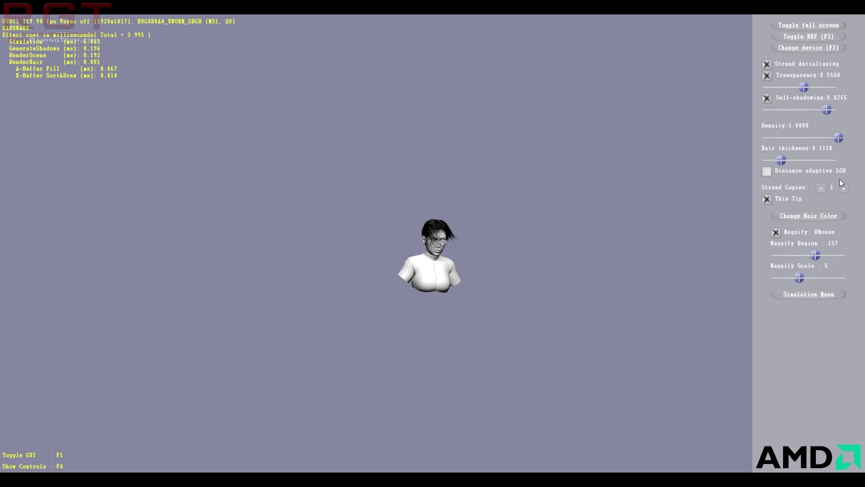
{"action": "left_click", "coordinate": [767, 172]}
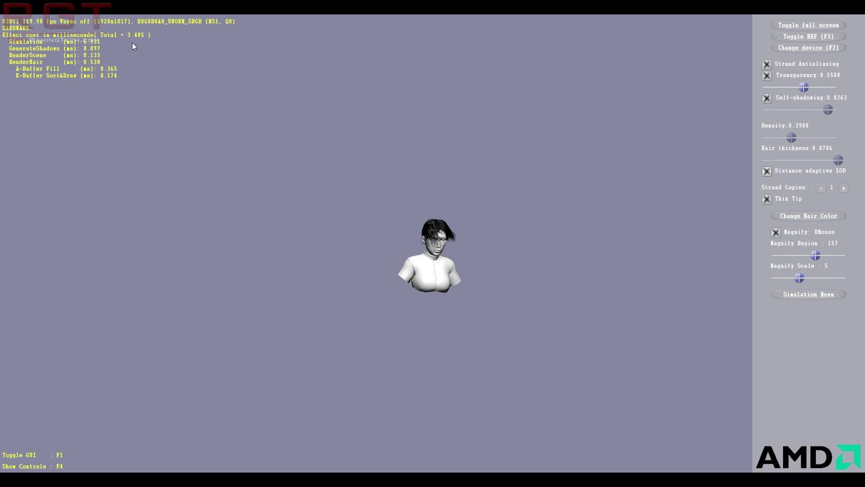
{"action": "scroll", "coordinate": [350, 186], "scroll_direction": "up", "scroll_amount": 3}
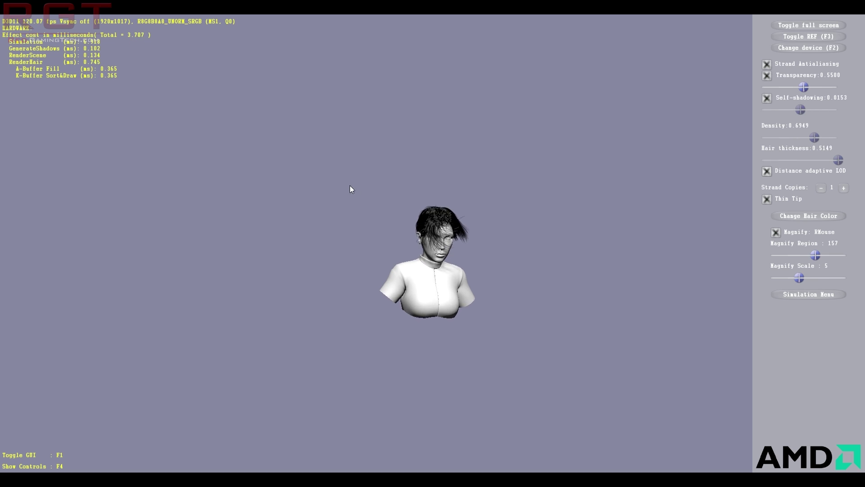
{"action": "scroll", "coordinate": [354, 189], "scroll_direction": "up", "scroll_amount": 5}
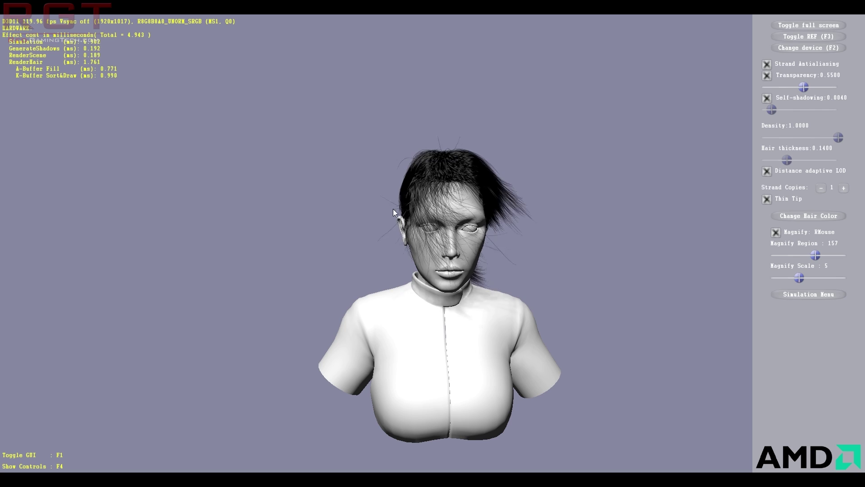
Return to the simulation settings and rotate the bust to examine the moving hair from another angle.
{"action": "left_click", "coordinate": [830, 295]}
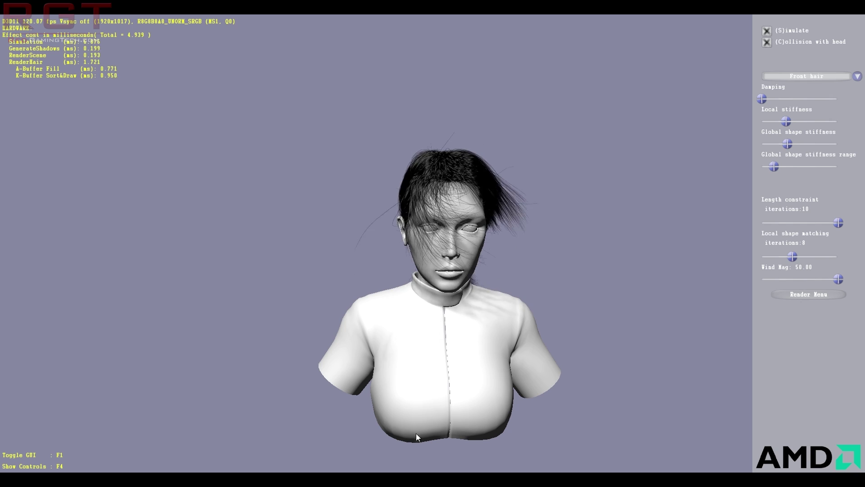
{"action": "left_click_drag", "start_coordinate": [396, 315], "coordinate": [461, 289]}
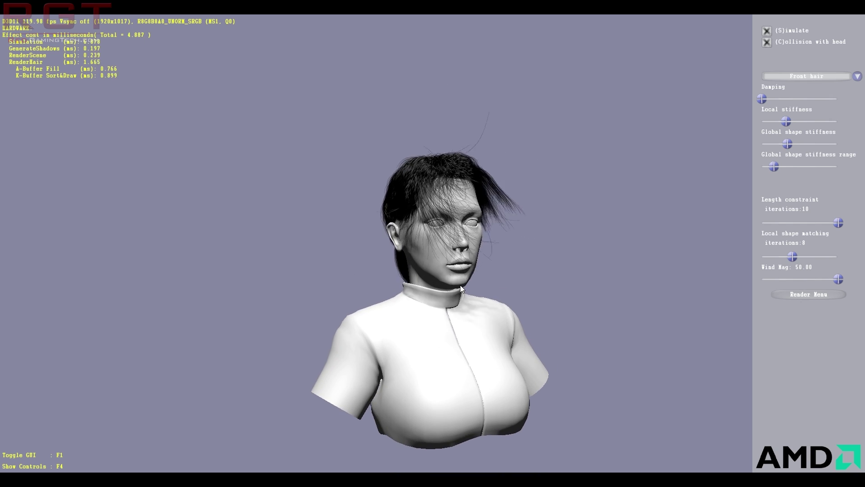